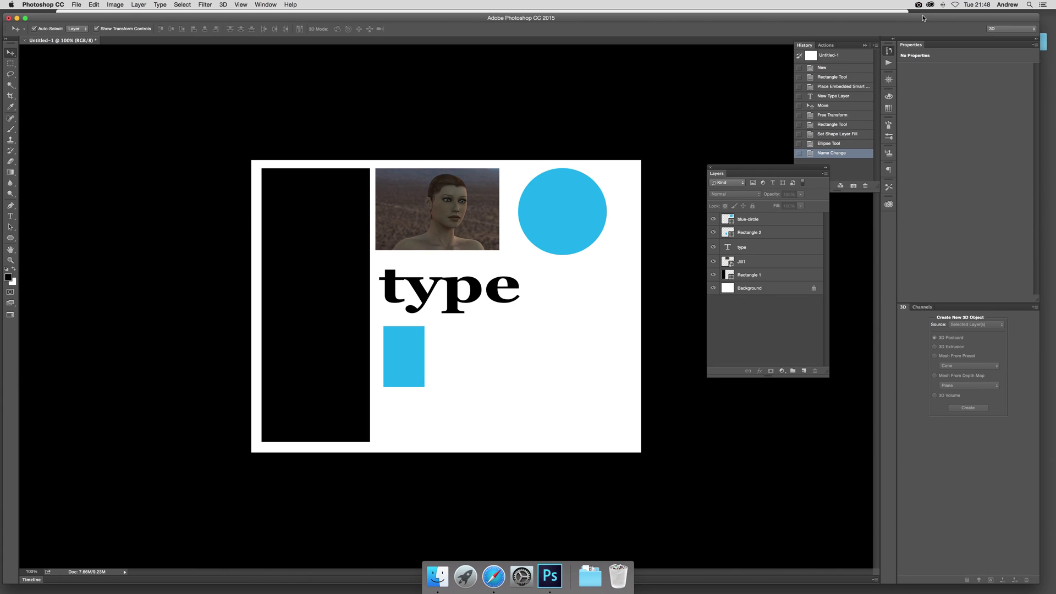
# Step: Click the blue circle on the canvas to select the blue-circle layer
pyautogui.click(575, 205)
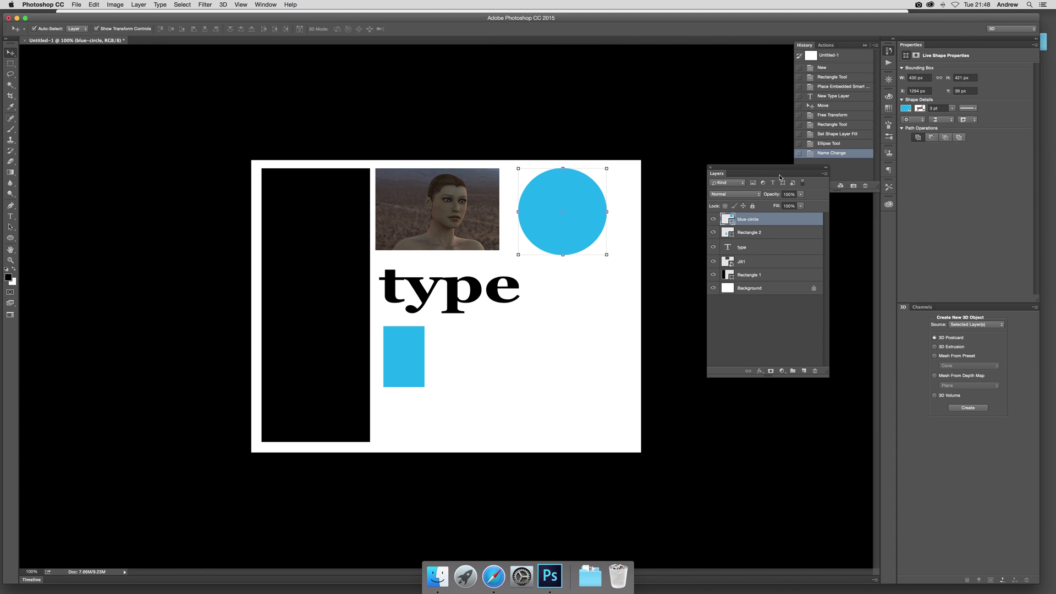
# Step: Use the Layers panel menu's Quick Export As PNG to save blue-circle.png to the Desktop
pyautogui.click(824, 175)
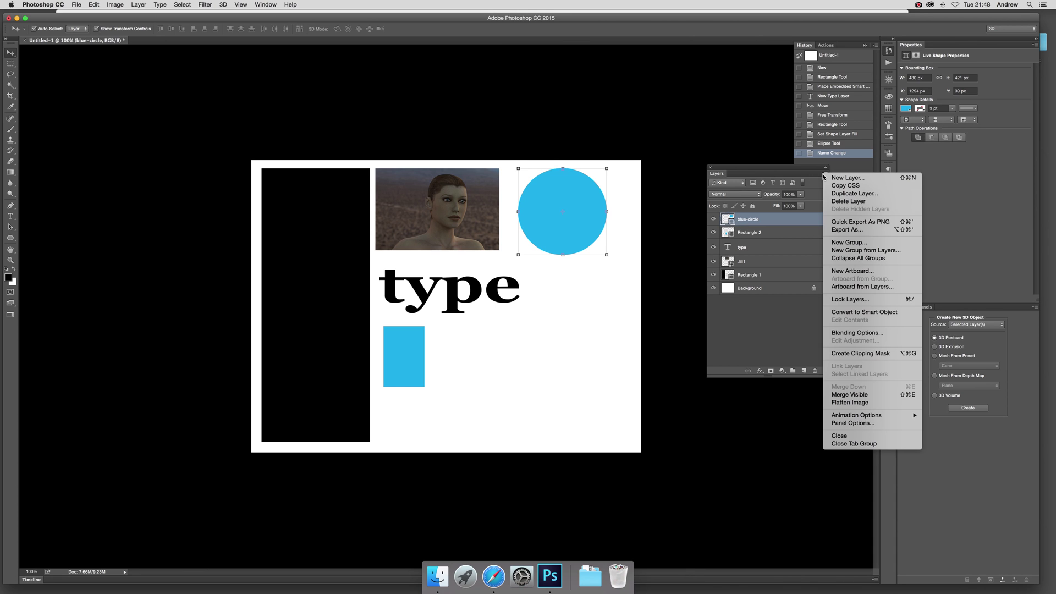
pyautogui.click(863, 233)
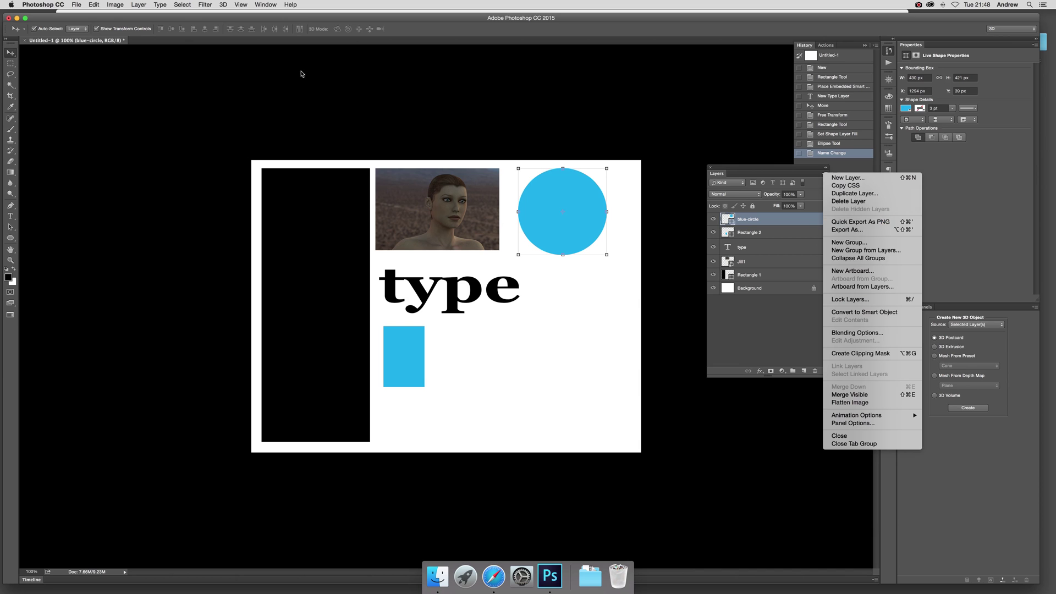
pyautogui.click(141, 5)
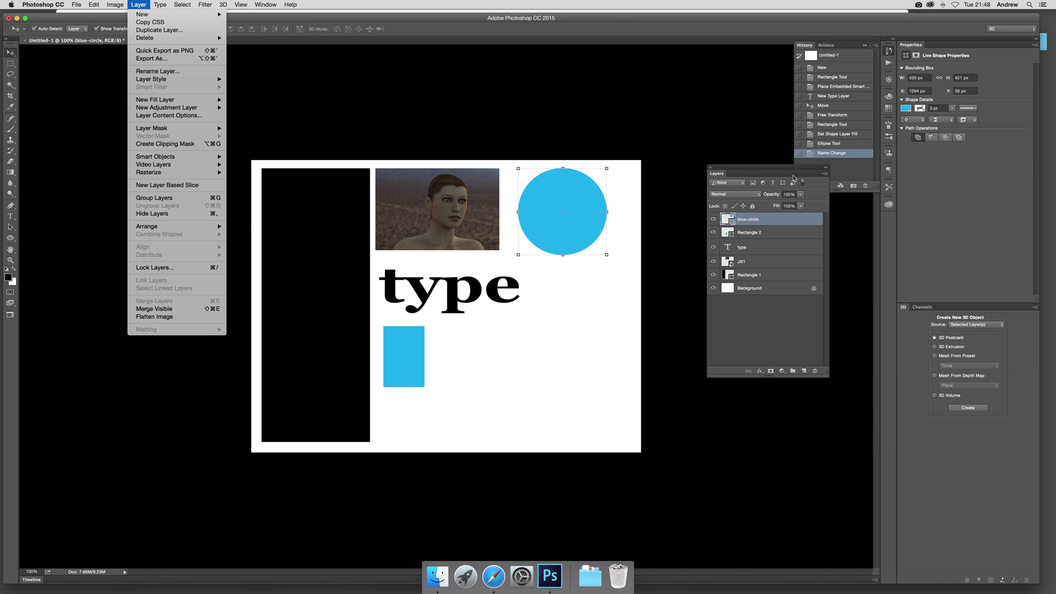
pyautogui.click(794, 177)
pyautogui.click(824, 174)
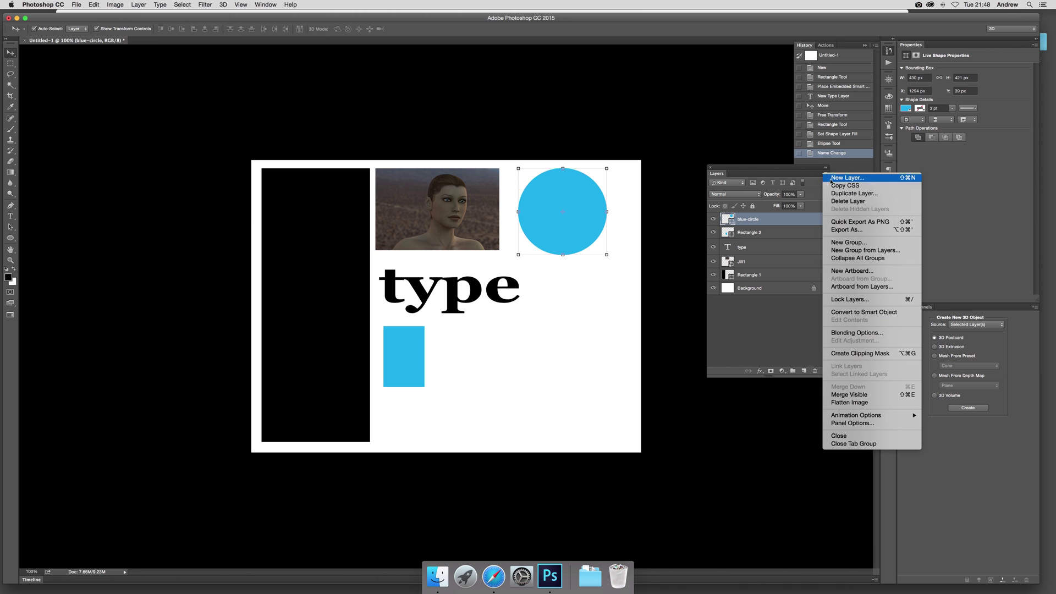
pyautogui.click(846, 221)
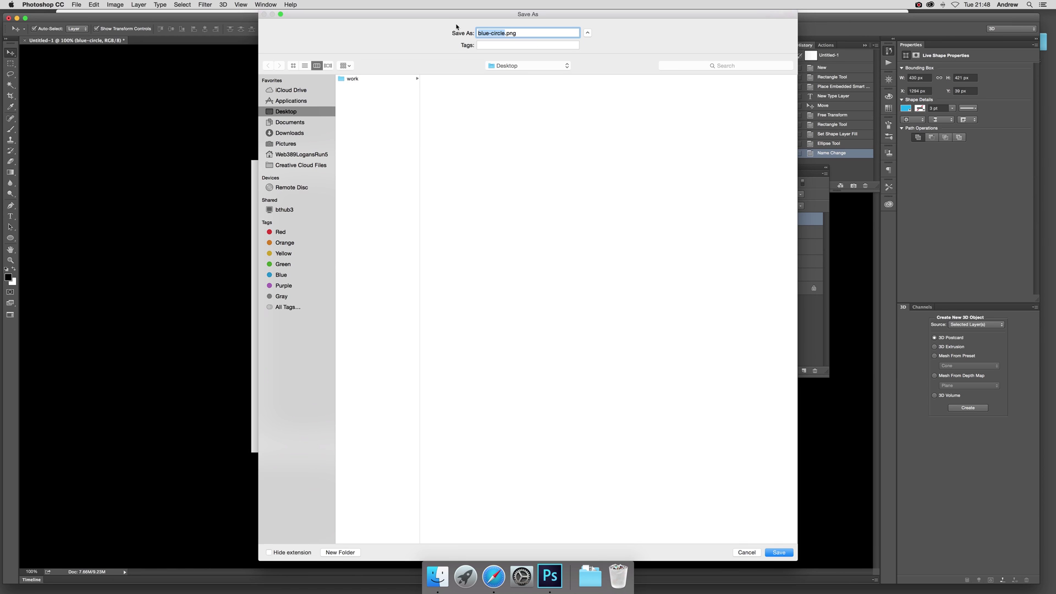
pyautogui.click(778, 552)
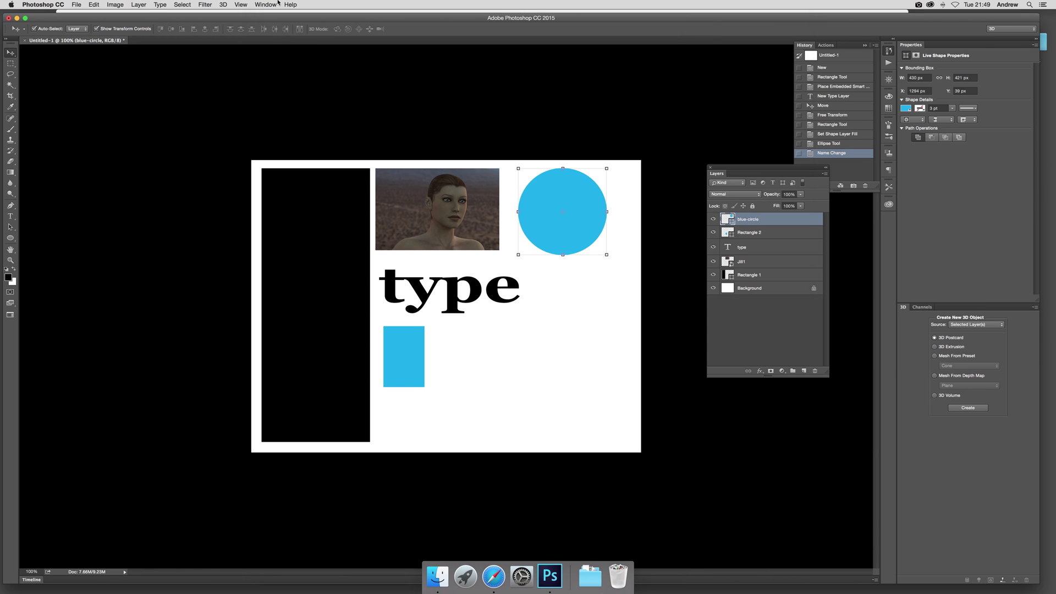
pyautogui.press('super+Tab')
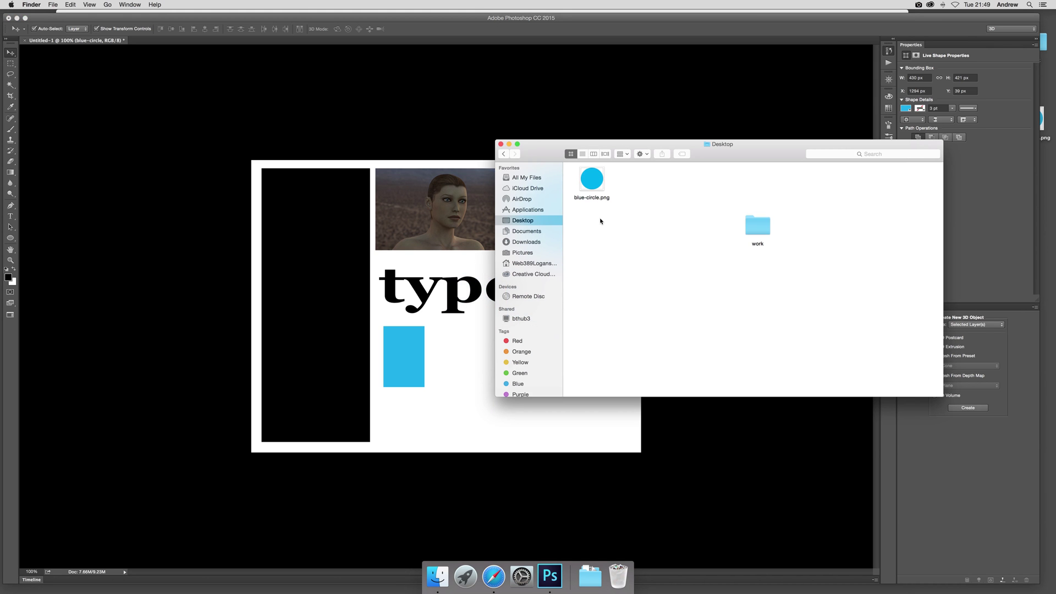
pyautogui.click(593, 187)
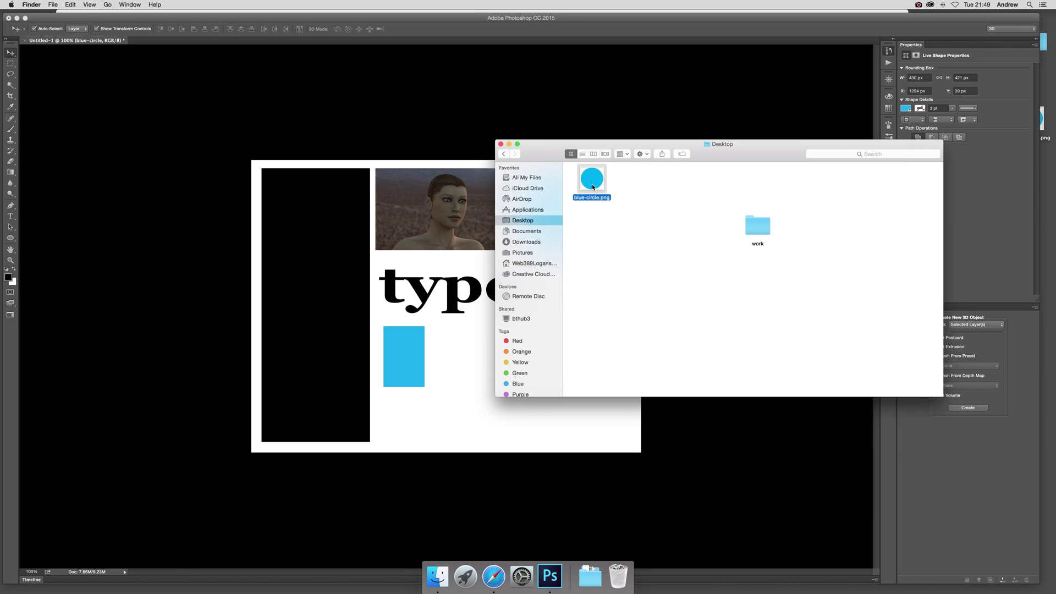
pyautogui.click(440, 167)
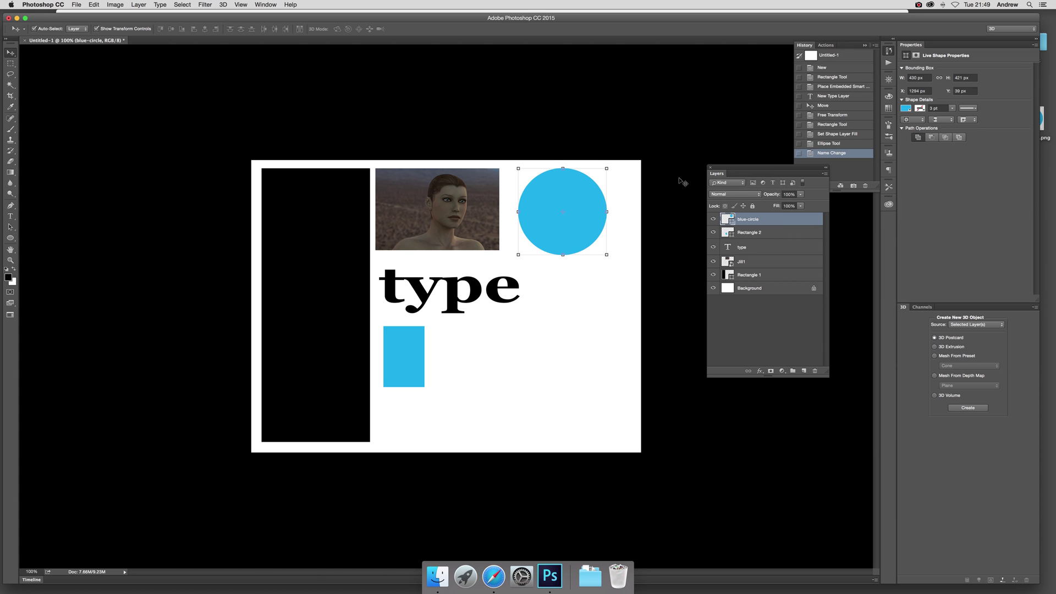
pyautogui.click(823, 175)
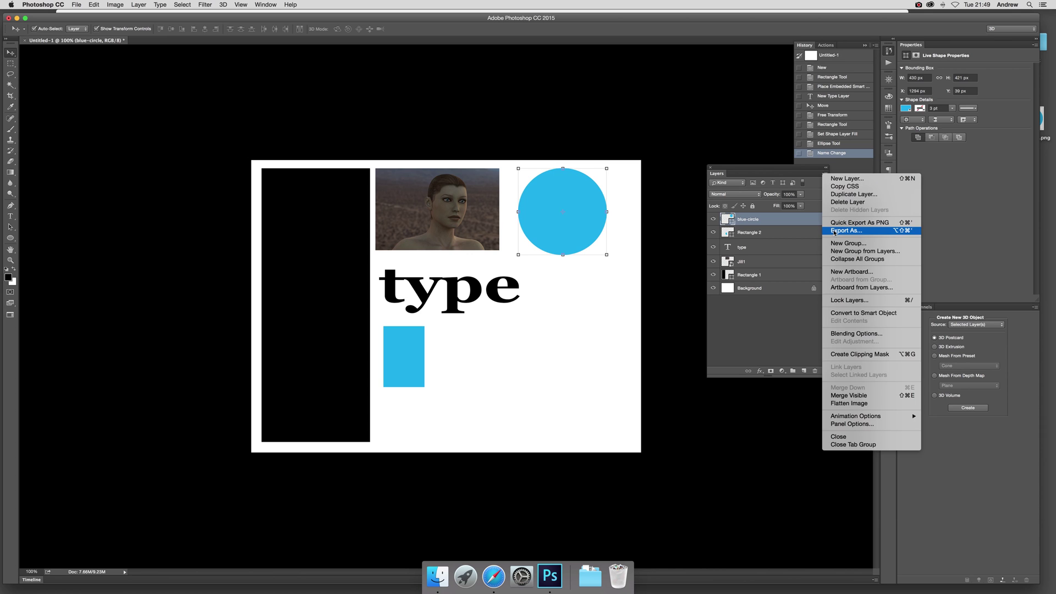
# Step: Open Export As for the blue circle and keep PNG as the format
pyautogui.click(855, 231)
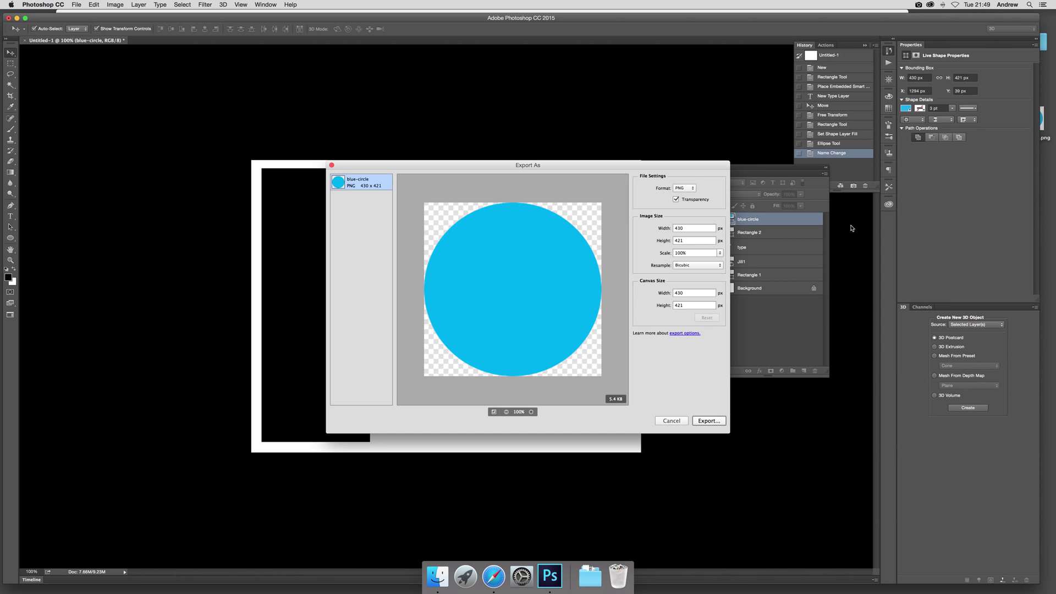
pyautogui.moveTo(559, 167); pyautogui.dragTo(730, 145)
pyautogui.click(855, 165)
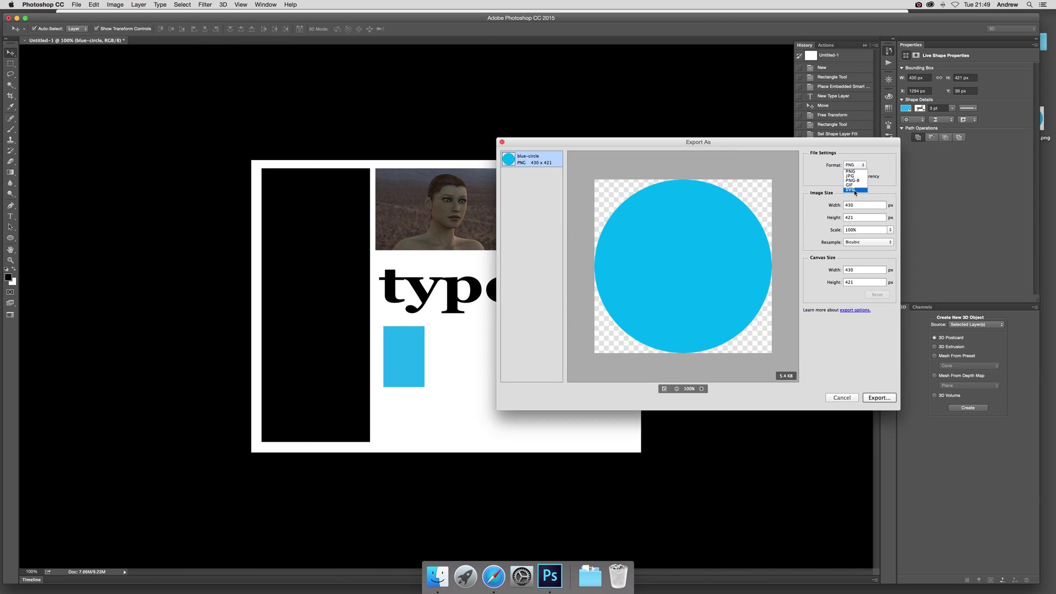
pyautogui.click(885, 191)
# Step: Preview the circle at 200% scale, then return scale to 100% and start the export
pyautogui.click(869, 230)
pyautogui.write('200')
pyautogui.press('Tab')
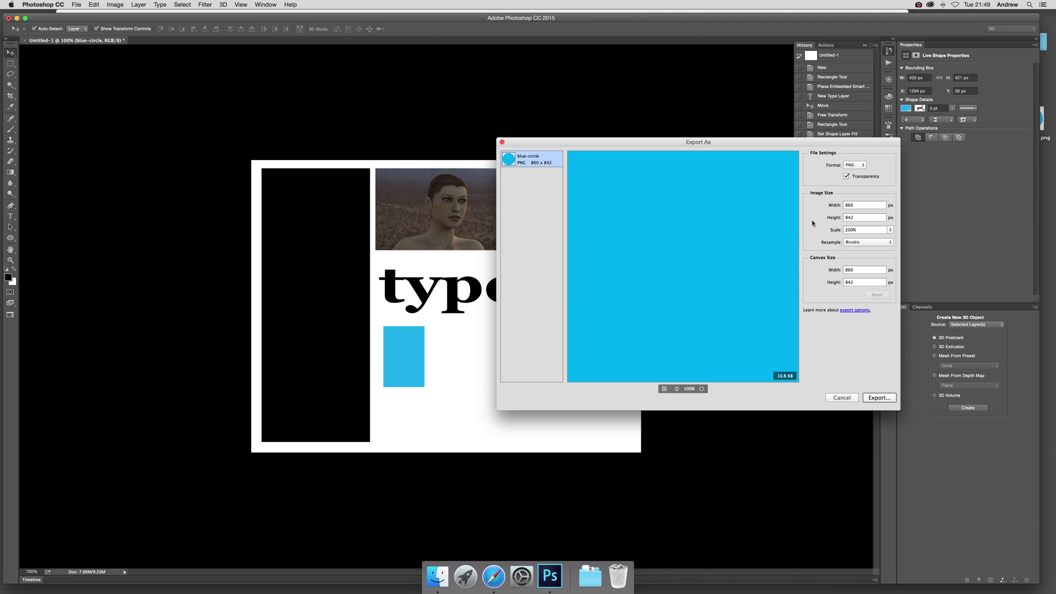
pyautogui.moveTo(629, 228)
pyautogui.mouseDown()
pyautogui.moveTo(719, 347)
pyautogui.moveTo(751, 362)
pyautogui.moveTo(649, 236)
pyautogui.mouseUp()
pyautogui.doubleClick(860, 231)
pyautogui.write('100')
pyautogui.press('Tab')
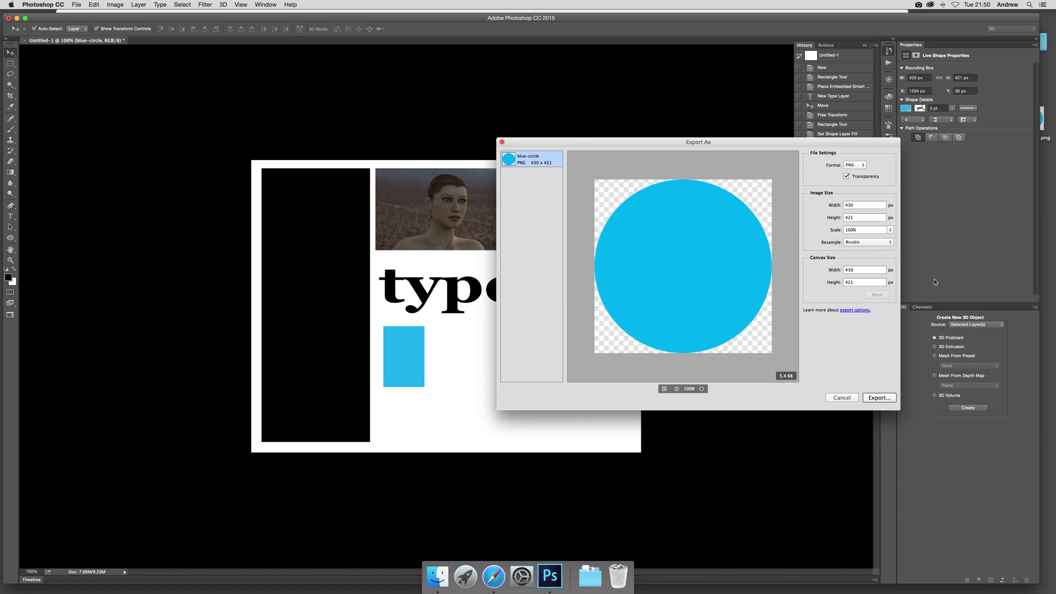
pyautogui.click(879, 399)
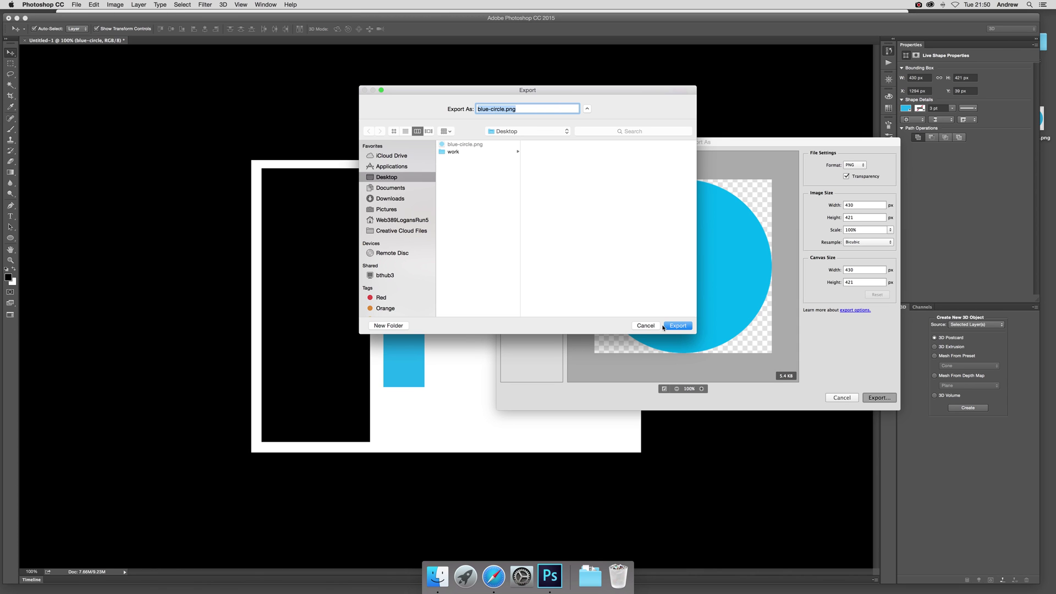
# Step: Cancel the save sheet and the Export As dialog so no blue-circle file is saved
pyautogui.click(641, 326)
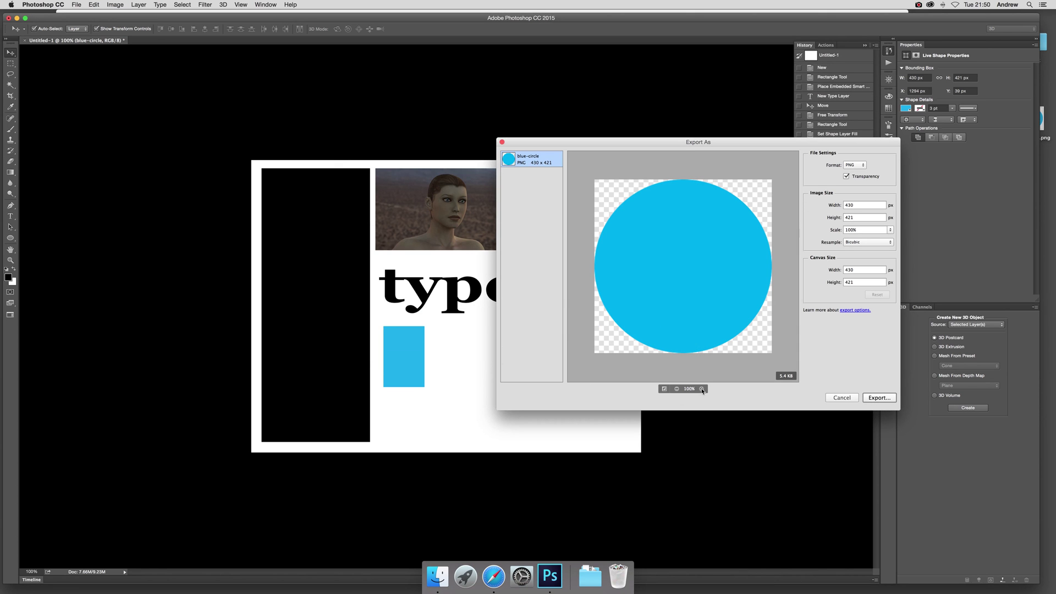
pyautogui.click(849, 397)
pyautogui.click(464, 234)
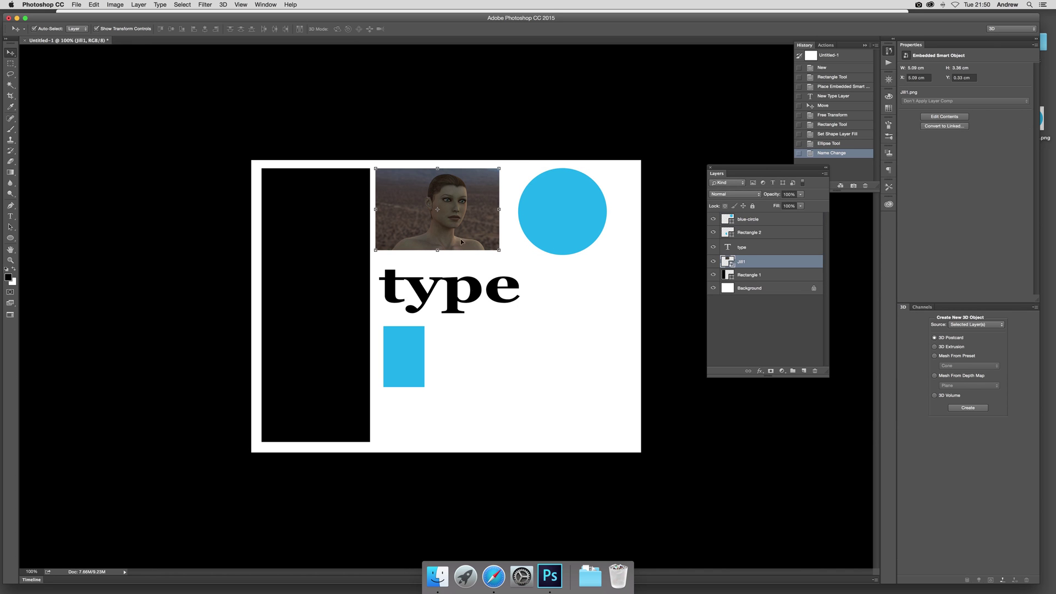
pyautogui.click(473, 285)
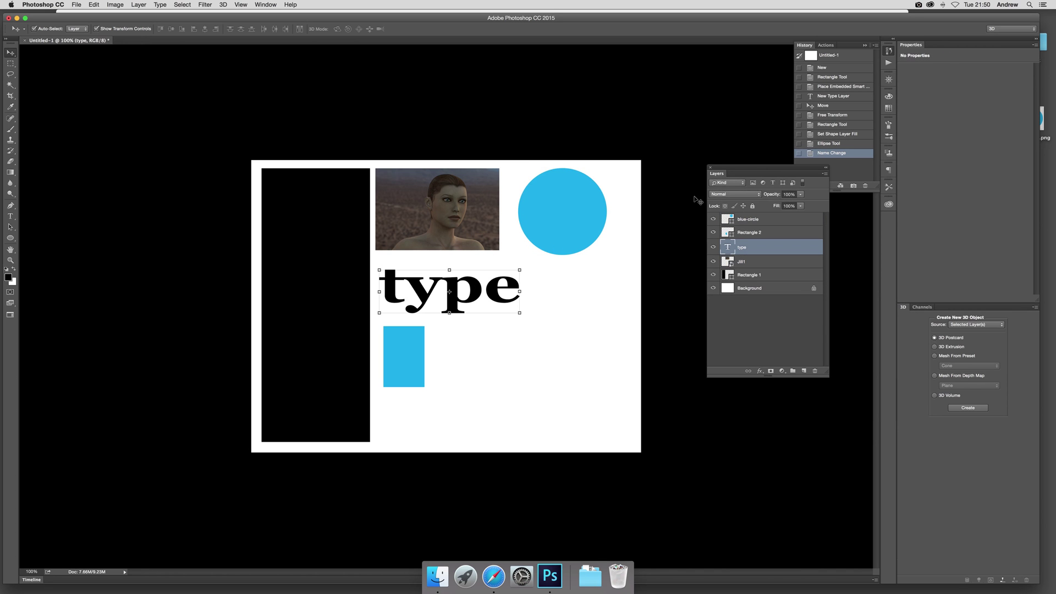
pyautogui.click(823, 175)
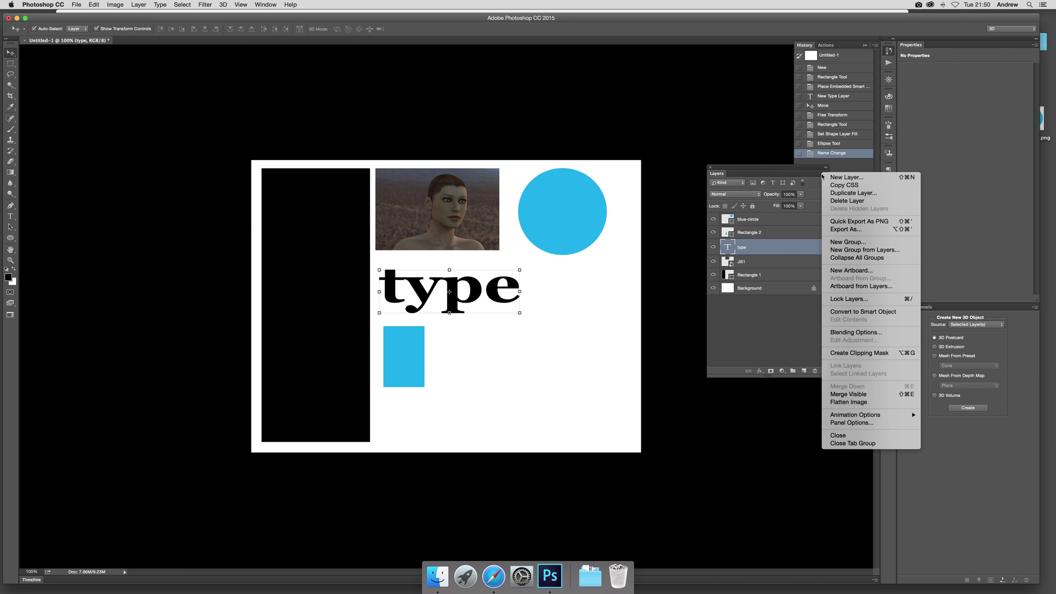
pyautogui.click(857, 234)
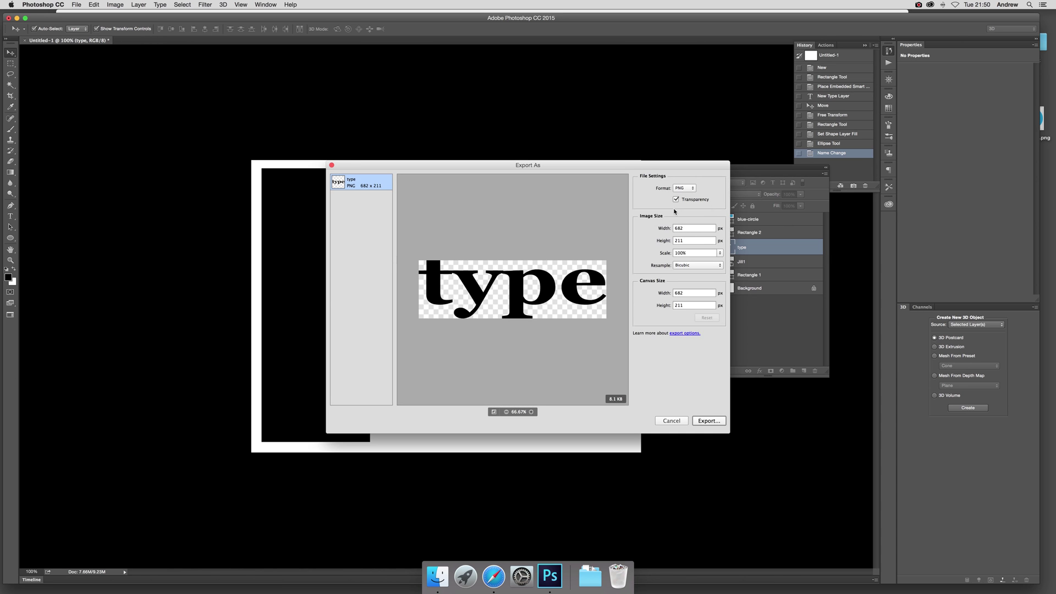
pyautogui.doubleClick(692, 231)
pyautogui.write('1200')
pyautogui.press('Tab')
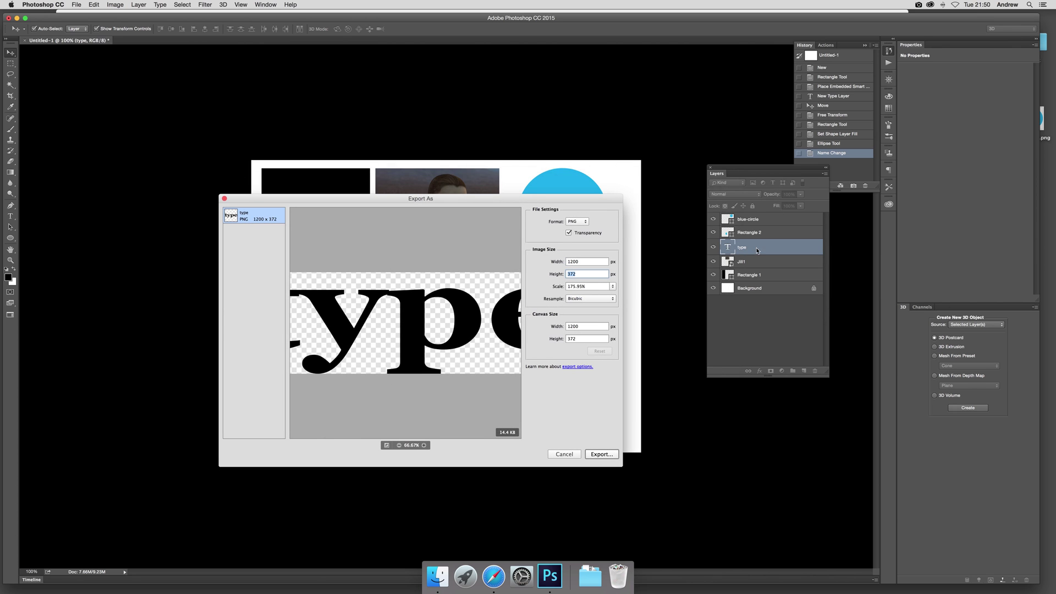
pyautogui.click(610, 449)
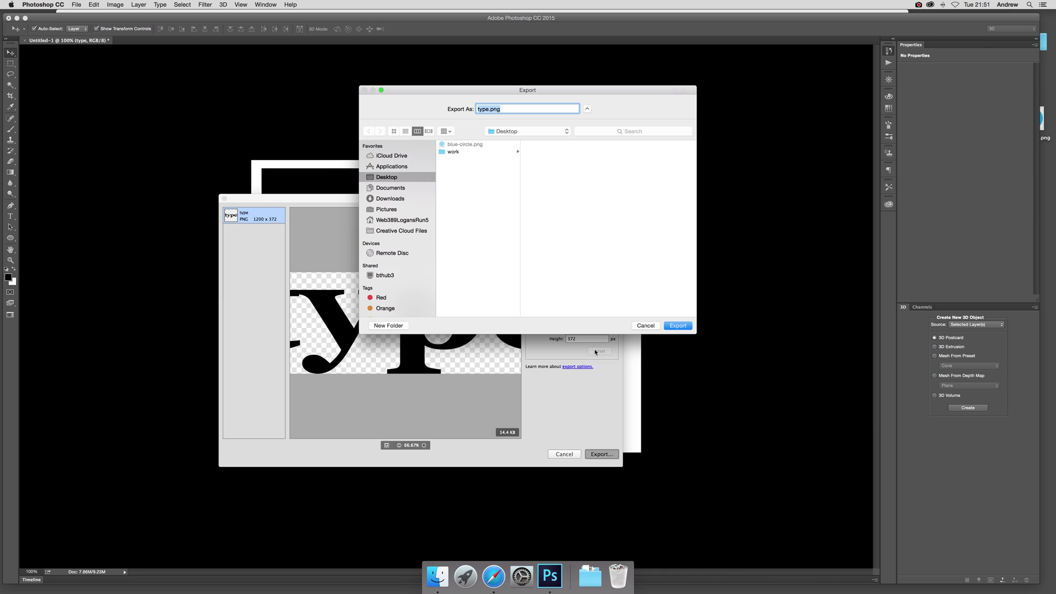
pyautogui.click(645, 325)
pyautogui.click(565, 453)
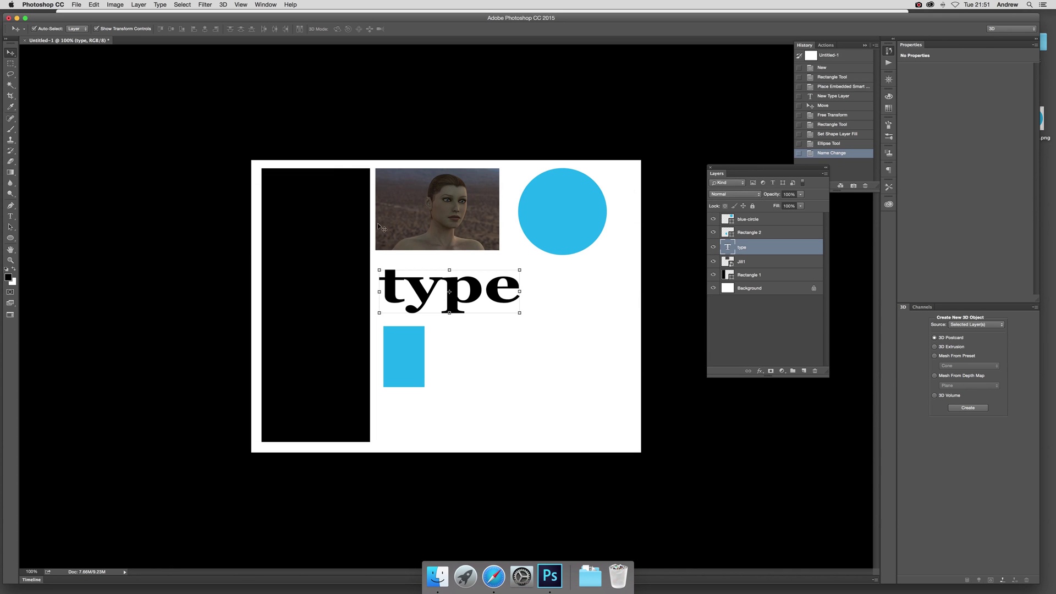
# Step: Select the blue circle, preview it in Export As as a 430 × 421 SVG, then cancel
pyautogui.click(567, 232)
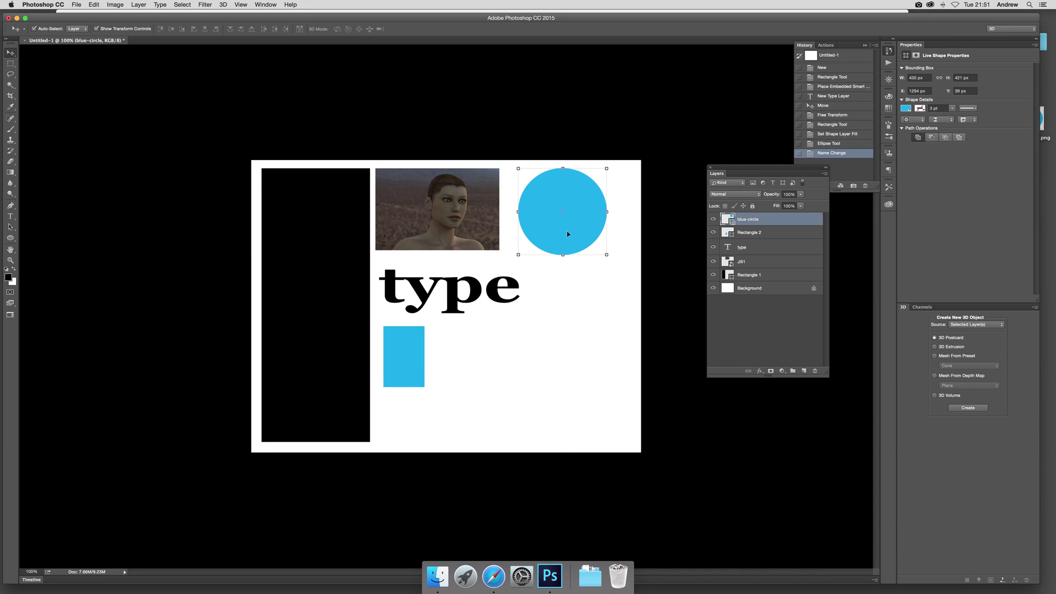
pyautogui.click(824, 175)
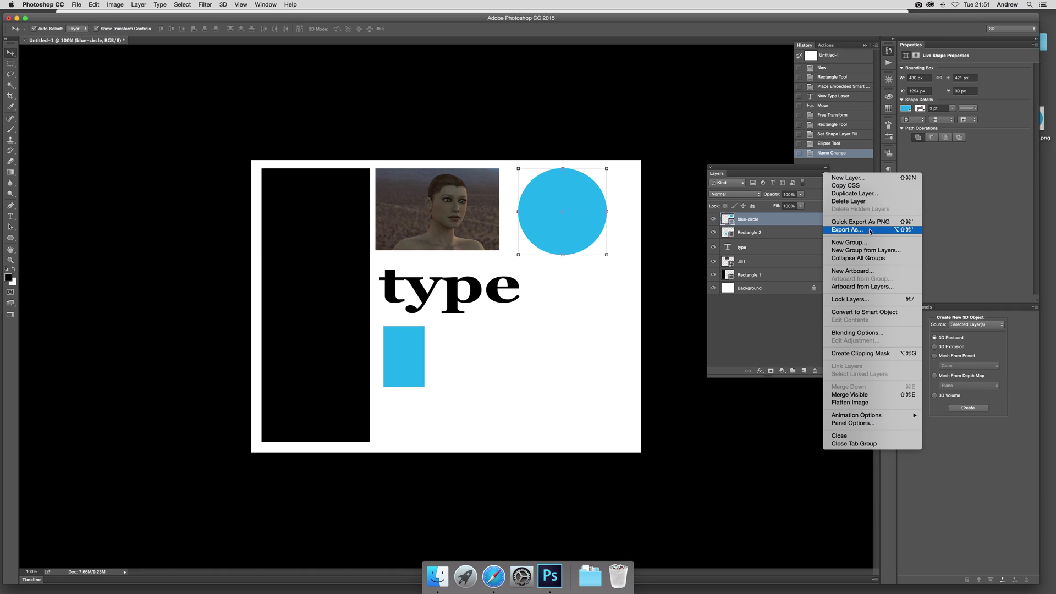
pyautogui.click(847, 230)
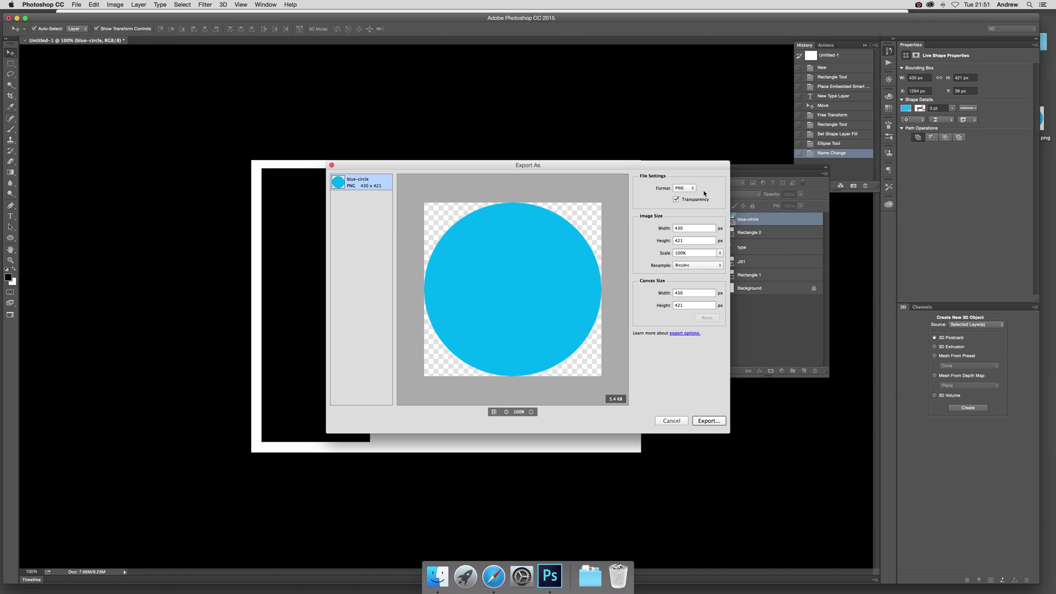
pyautogui.click(685, 188)
pyautogui.click(688, 213)
pyautogui.click(668, 422)
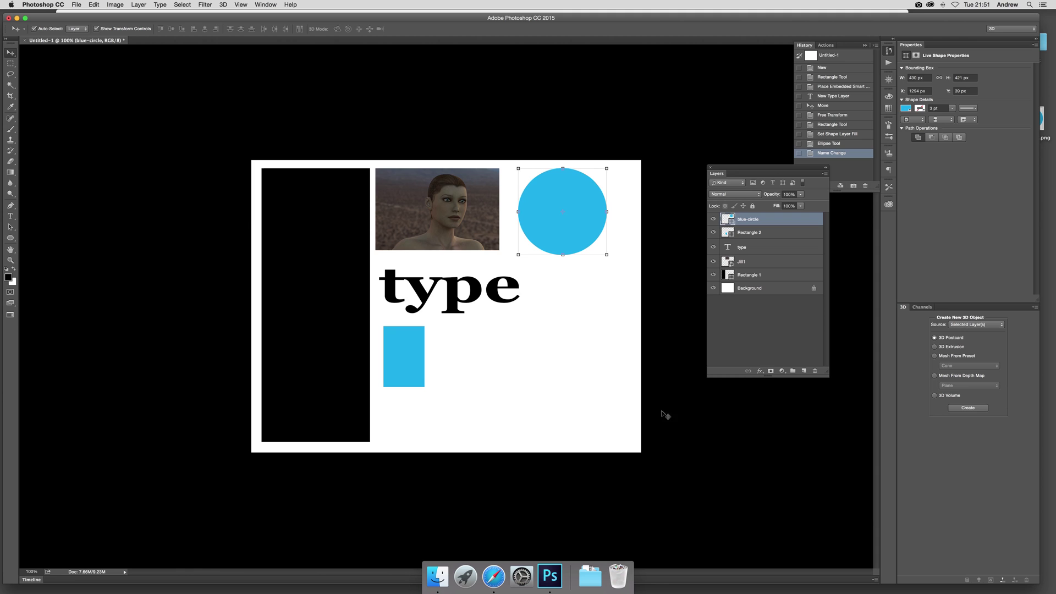
# Step: Select the photo's layer, then the black rectangle's layer, on the canvas
pyautogui.click(467, 216)
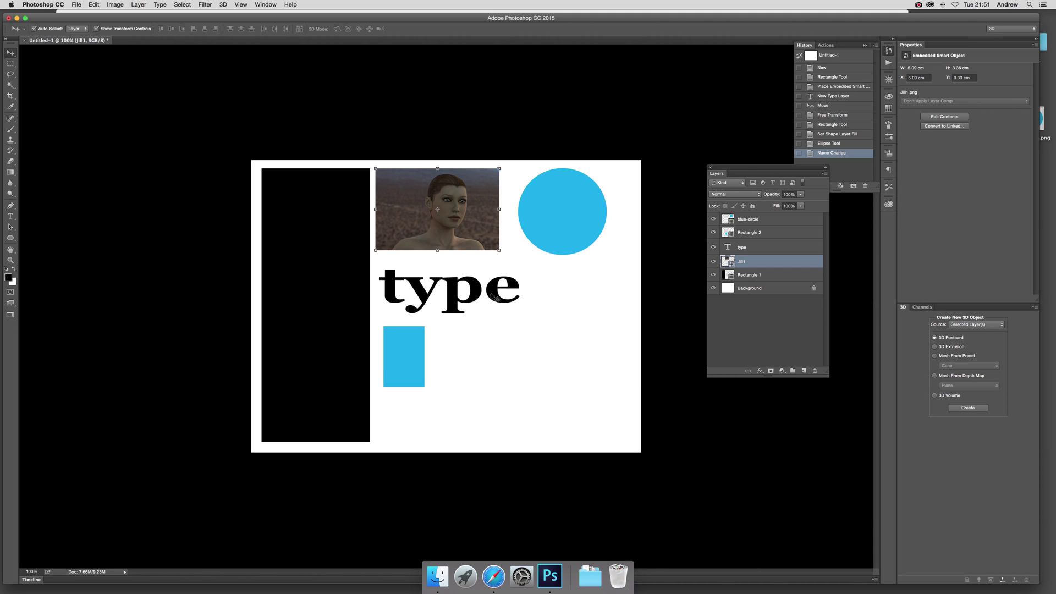
pyautogui.click(346, 232)
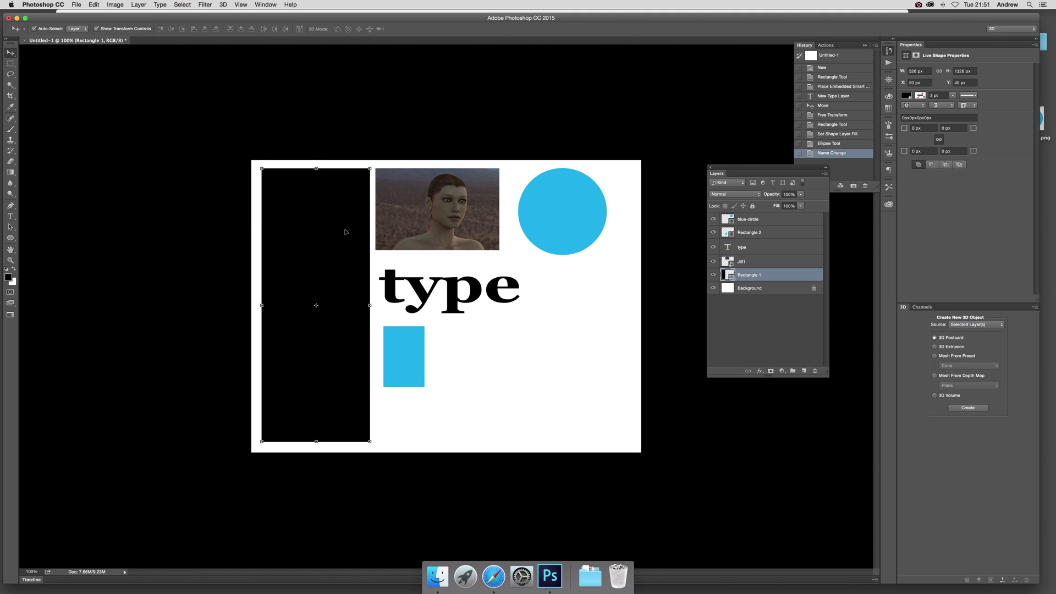